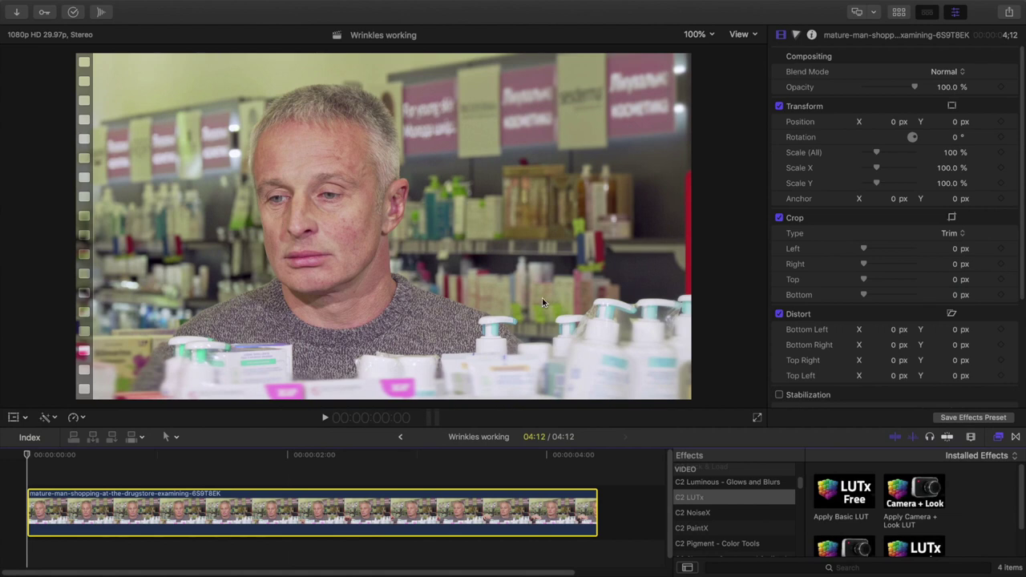
Step: Filter the Effects browser to C2 PaintX and apply Tracked Paint to the drugstore clip
left_click(720, 528)
mouse_move(849, 500)
left_mouse_down()
mouse_move(534, 484)
mouse_move(359, 511)
left_mouse_up()
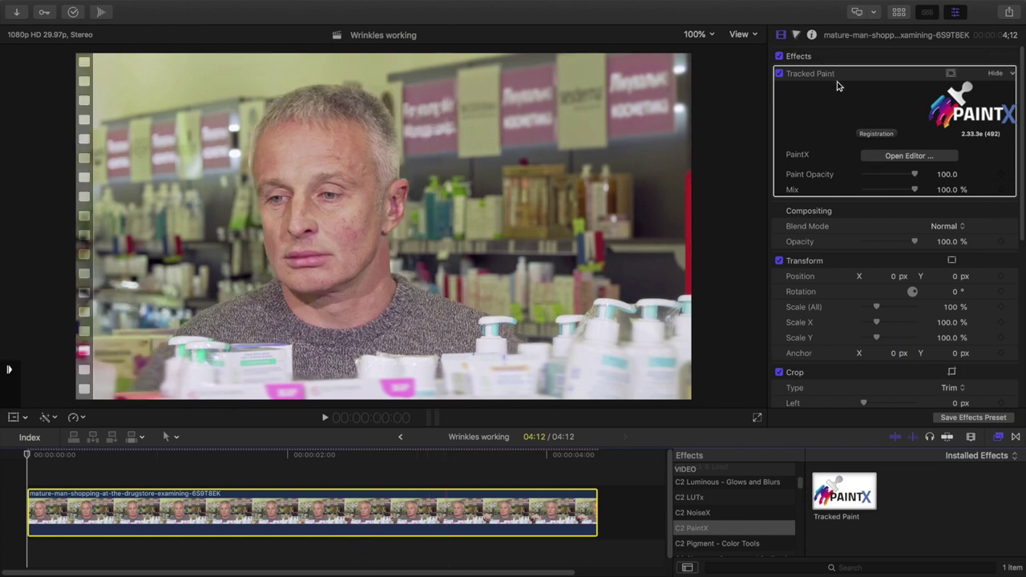
Step: In the PaintX editor, set blur brush size 10.3 and blur range 4.2, then paint under the eye
left_click(908, 156)
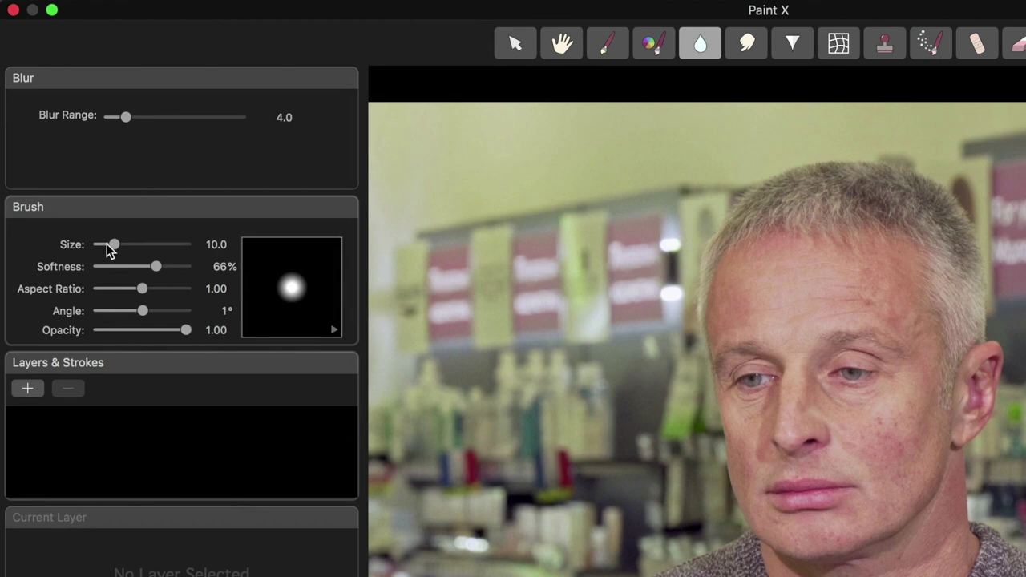
left_click_drag(114, 244, 160, 266)
left_click_drag(126, 119, 125, 119)
left_click_drag(912, 396, 842, 394)
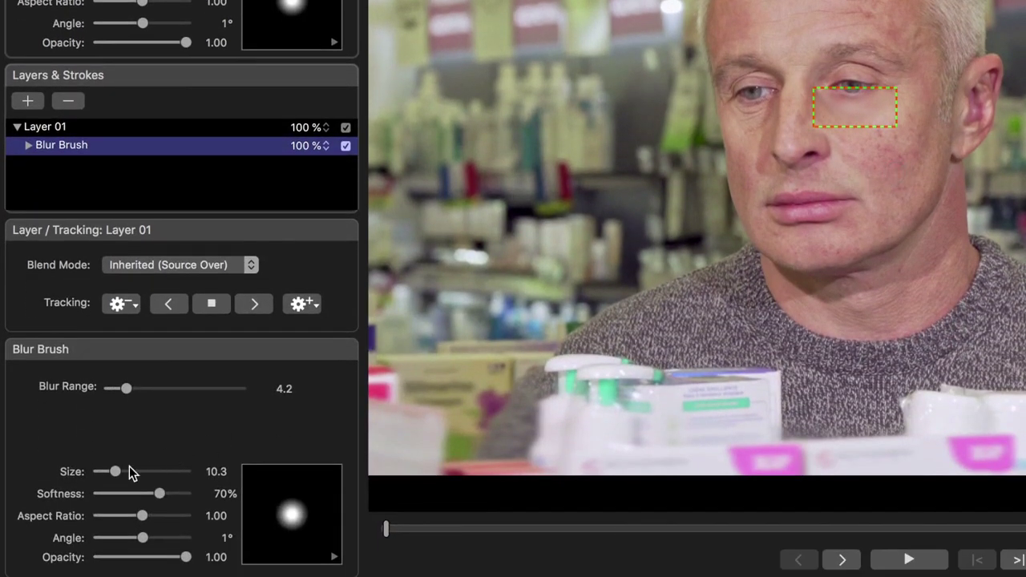
Step: Adjust the blur stroke's size, raise its blur range to 6.7 and softness to 81%
left_click_drag(115, 472, 161, 490)
mouse_move(121, 390)
left_mouse_down()
mouse_move(146, 390)
mouse_move(134, 388)
left_mouse_up()
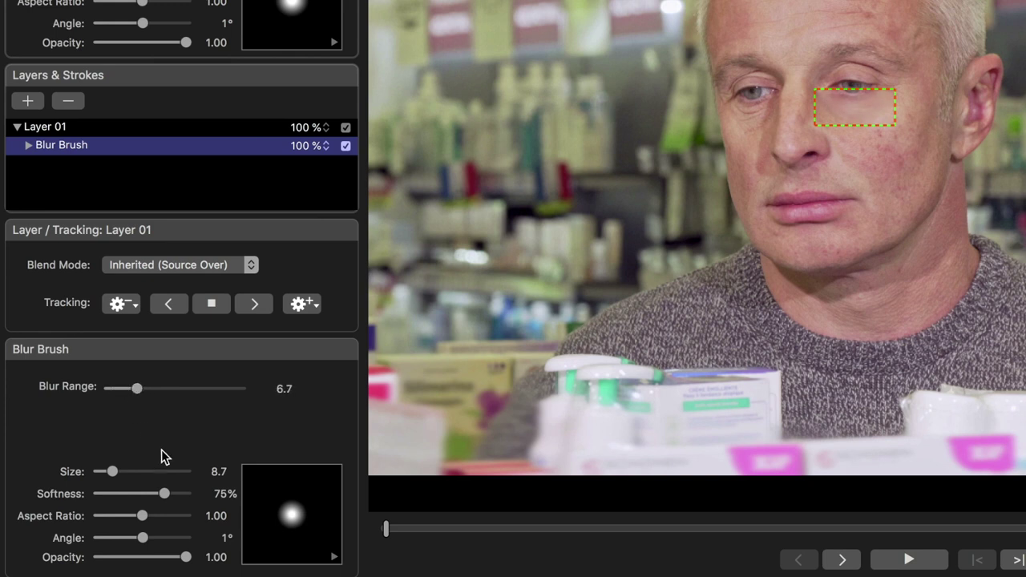
left_click_drag(165, 496, 171, 496)
Step: Track the blur stroke forward, then delete track data from the frame where it drifted
left_click(260, 307)
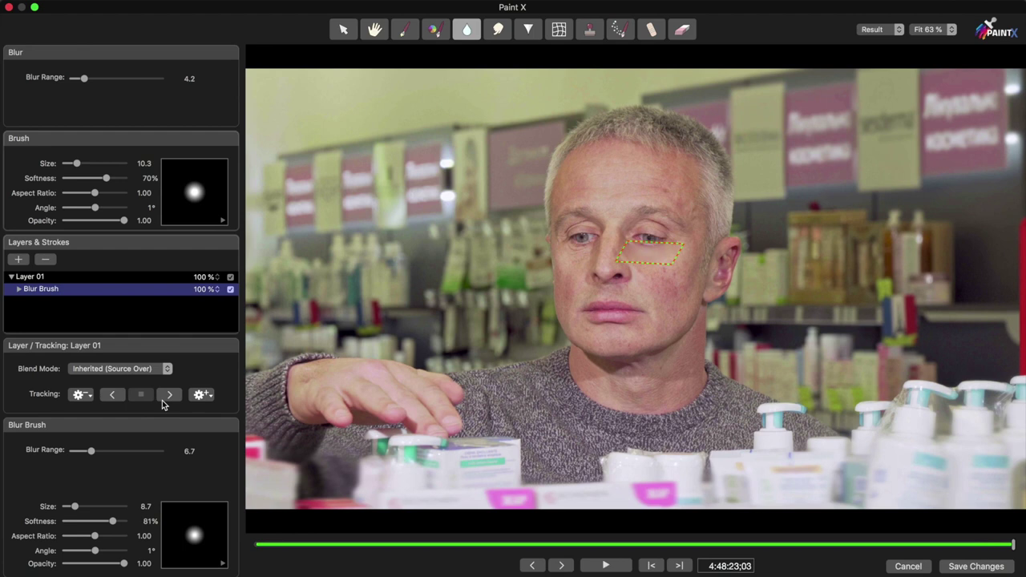
left_click_drag(390, 544, 336, 529)
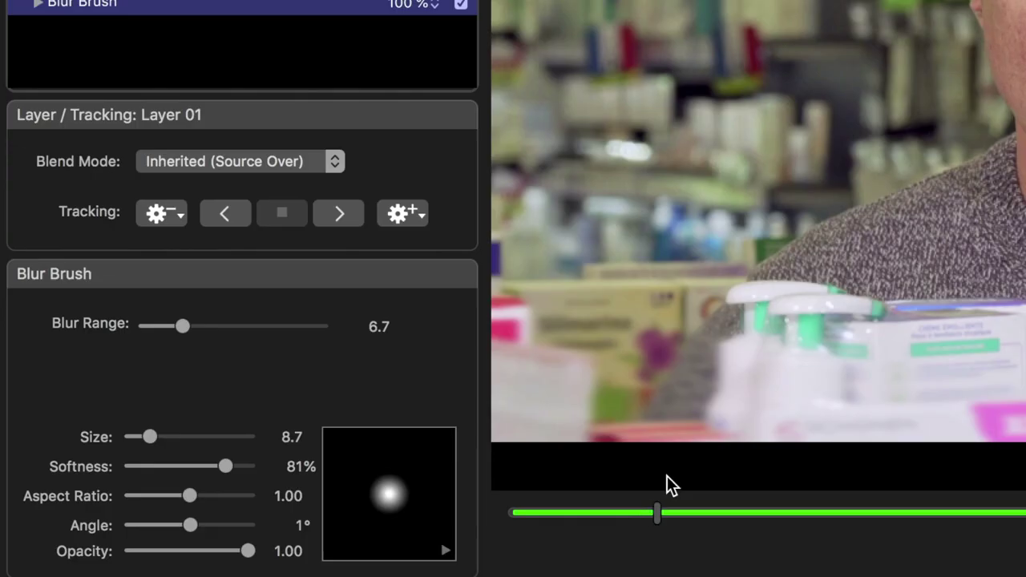
left_click(420, 217)
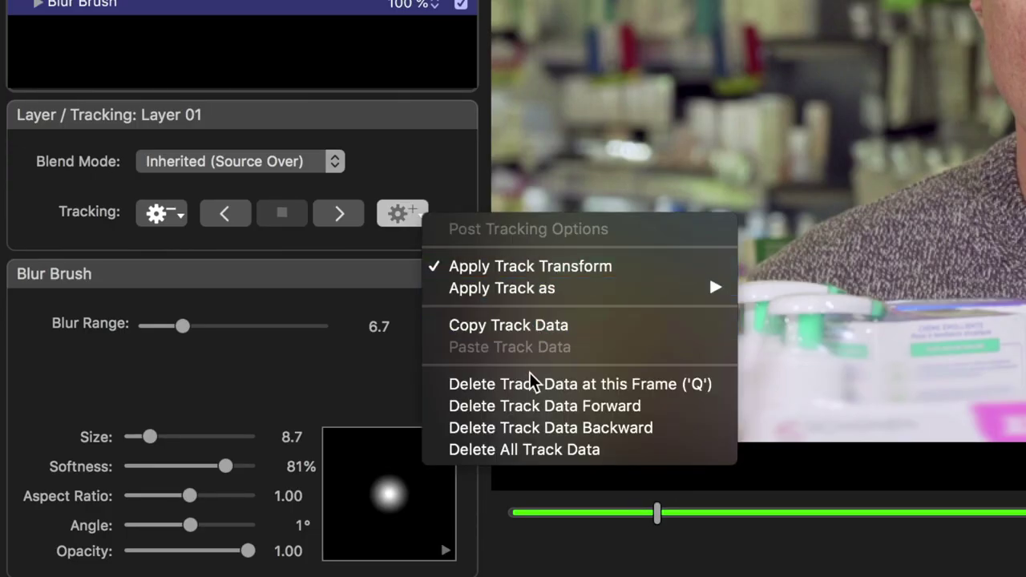
left_click(651, 415)
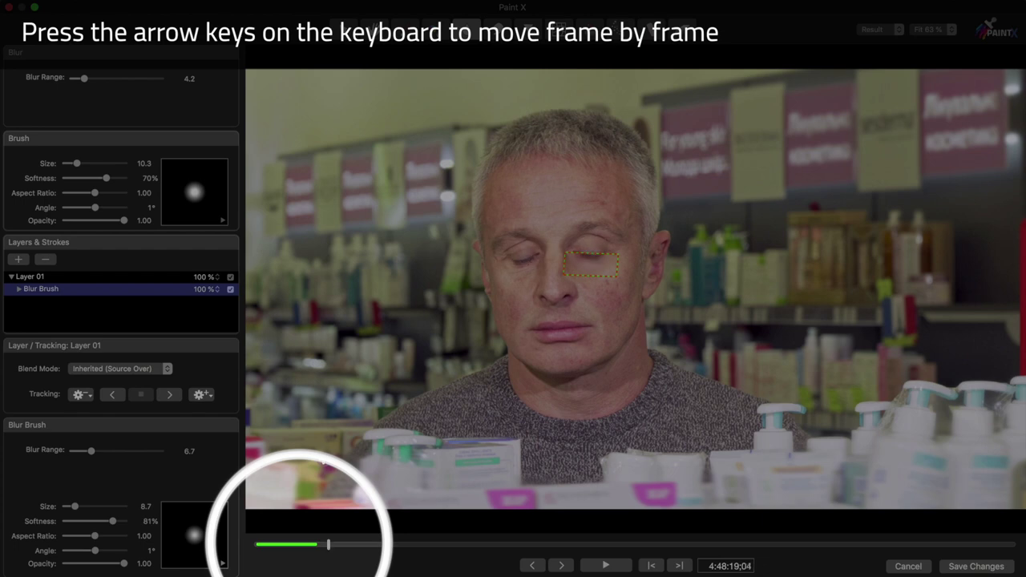
Step: Step one frame ahead, re-track the stroke forward to the end, and return to the clip start
key("Right")
key("Right")
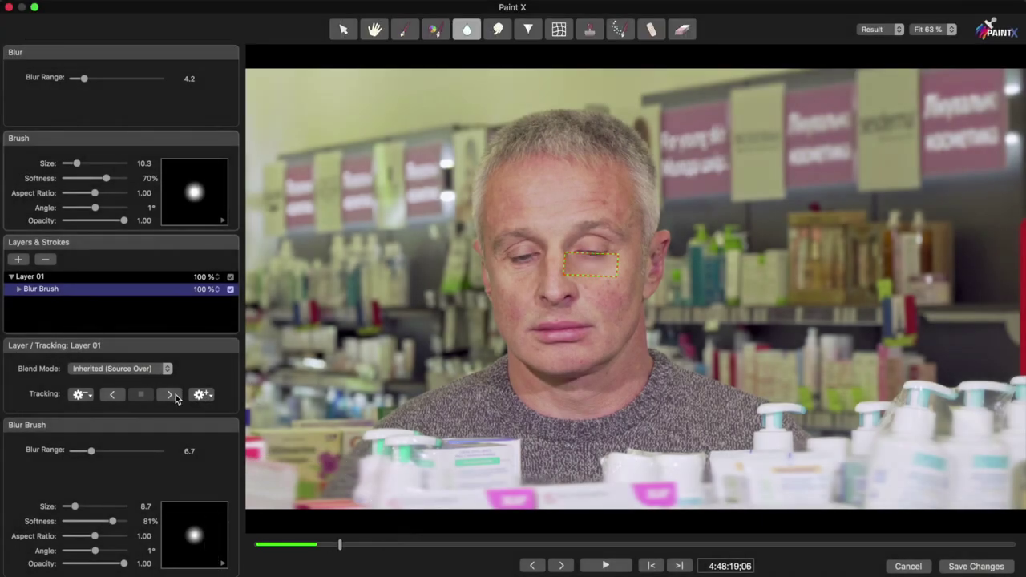
left_click(174, 395)
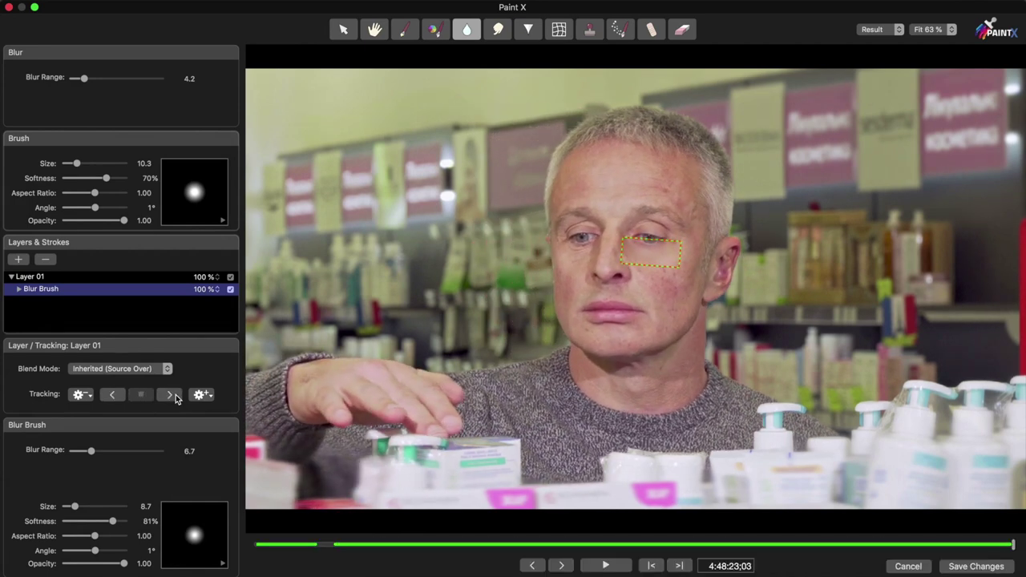
left_click_drag(362, 544, 269, 545)
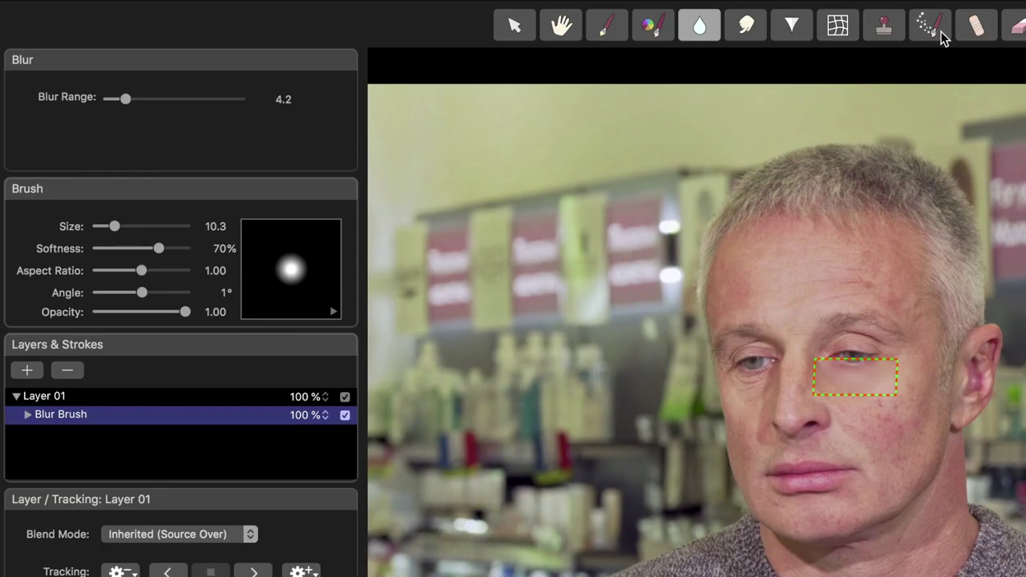
Step: Paint an Add Noise stroke over the blurred under-eye area and select it
left_click(939, 35)
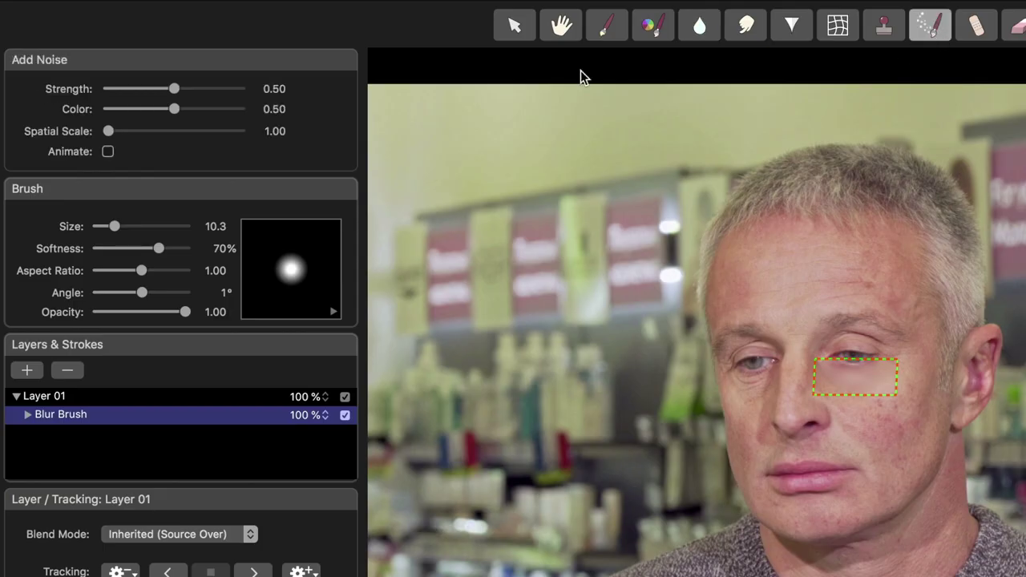
left_click(108, 152)
left_click_drag(828, 370, 853, 377)
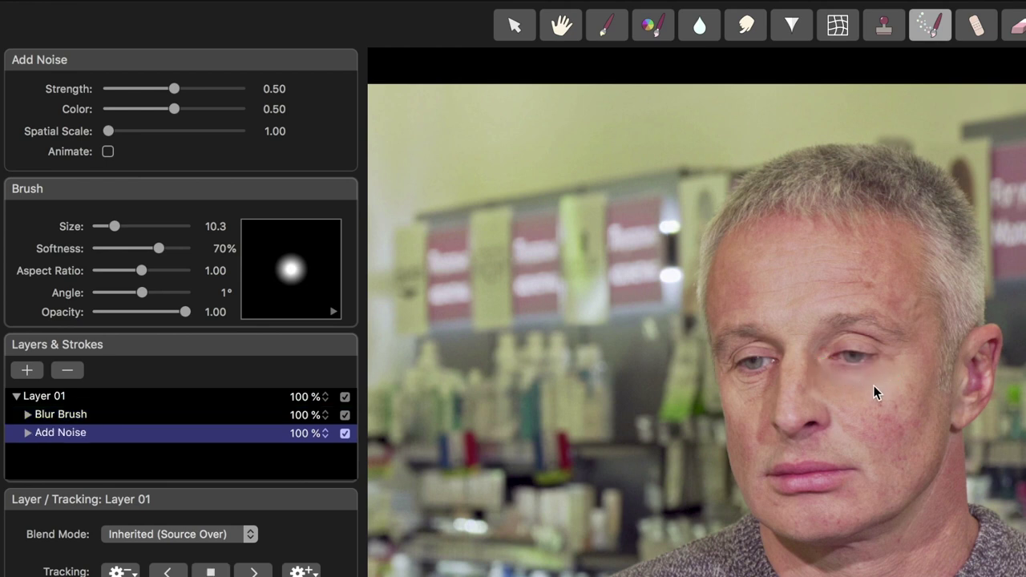
left_click_drag(823, 371, 881, 464)
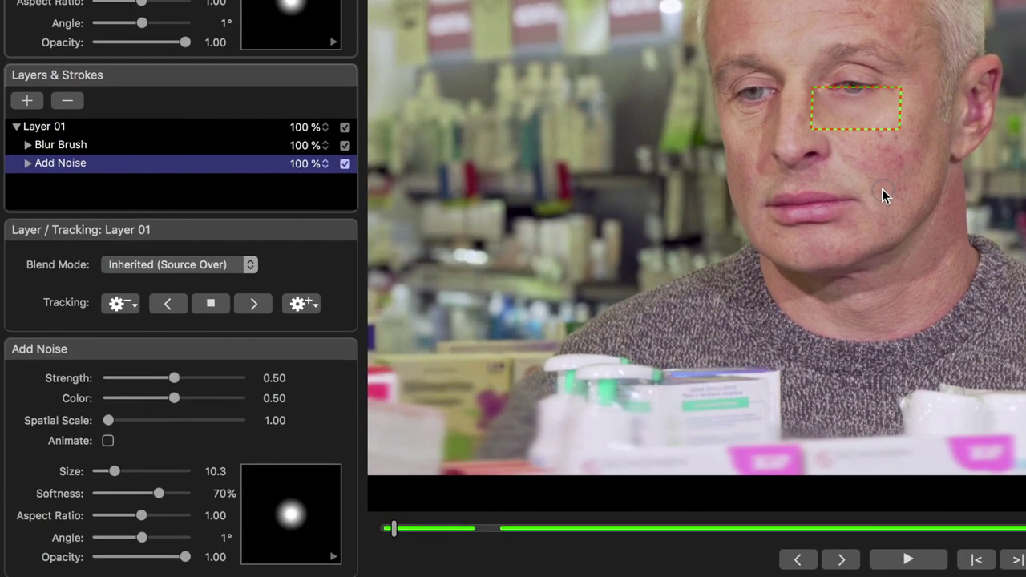
Step: Set the noise stroke's strength to 0.45 and size to 8.5, then rewind to the start
left_click_drag(178, 381, 241, 380)
left_click_drag(171, 385, 167, 392)
mouse_move(108, 420)
left_mouse_down()
mouse_move(174, 422)
mouse_move(107, 423)
left_mouse_up()
mouse_move(114, 472)
left_mouse_down()
mouse_move(128, 470)
mouse_move(110, 472)
left_mouse_up()
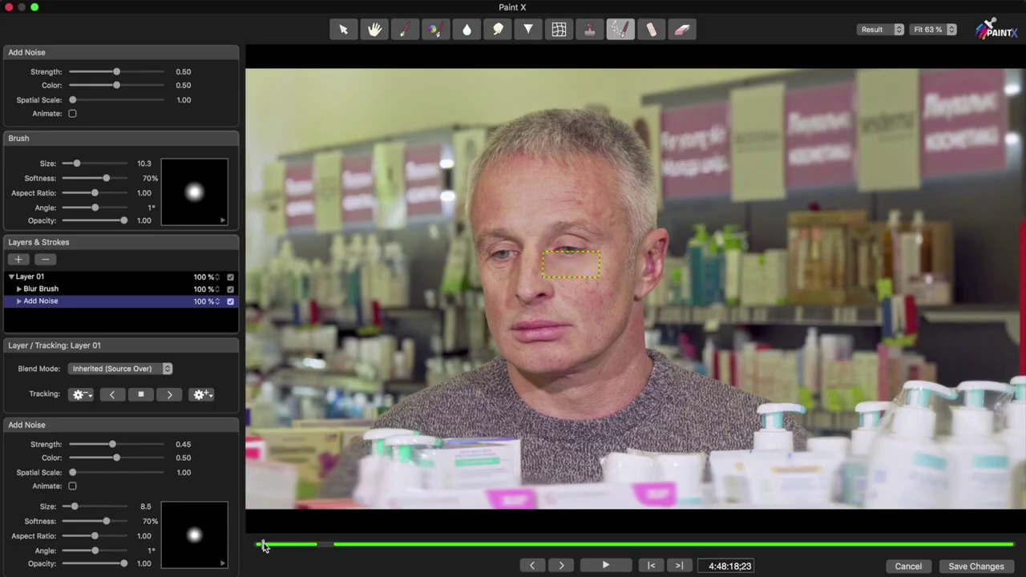
left_click_drag(561, 545, 344, 550)
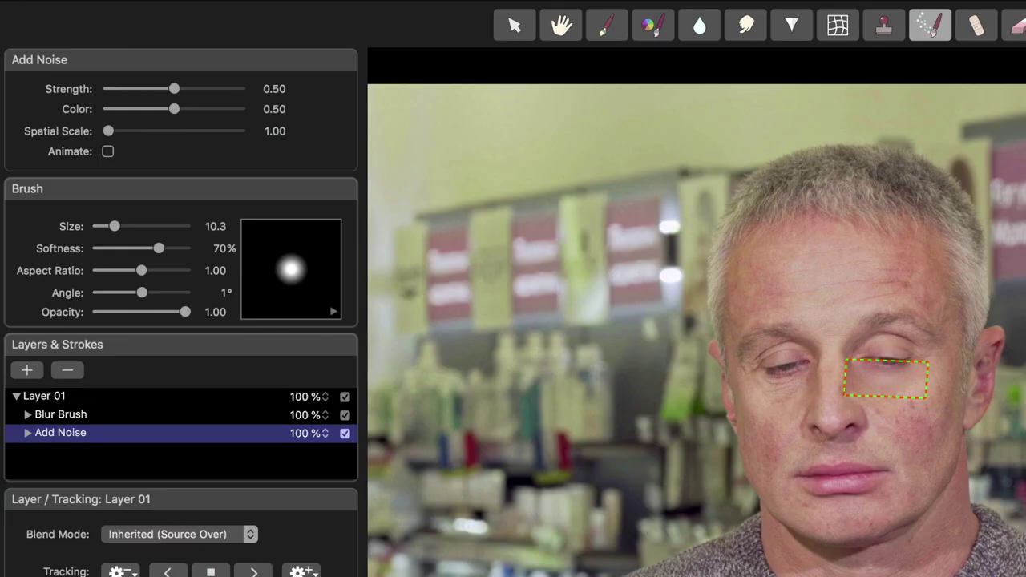
Step: Try lower opacities for the noise stroke and layer, leaving the Blur Brush stroke at 82%
left_click_drag(312, 431, 470, 449)
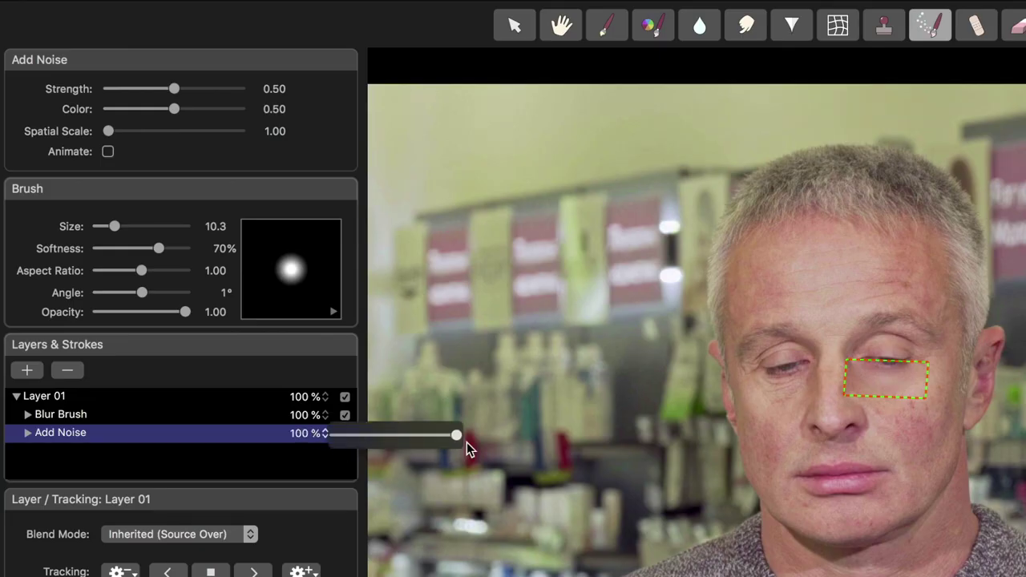
left_click_drag(308, 412, 457, 416)
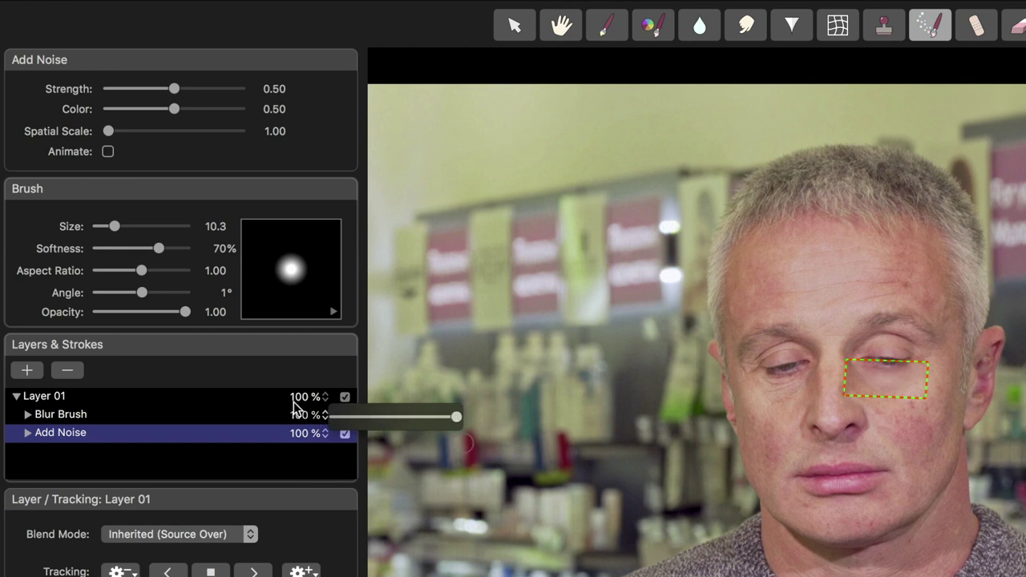
mouse_move(307, 398)
left_mouse_down()
mouse_move(481, 399)
mouse_move(424, 415)
mouse_move(433, 418)
left_mouse_up()
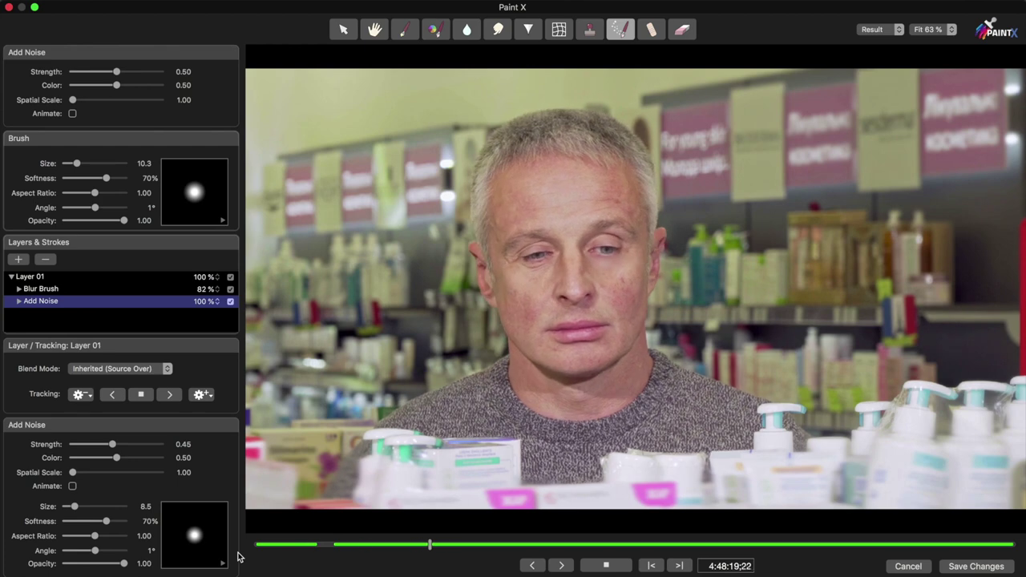
key("space")
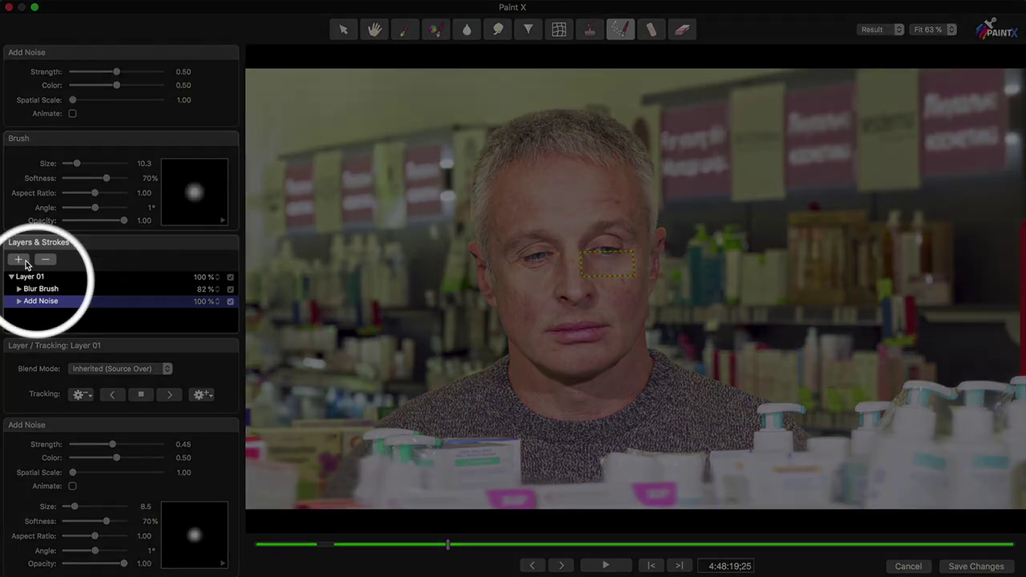
Step: Add paint Layer 02 and paint a blur stroke under the left-frame eye at the clip start
left_click(25, 263)
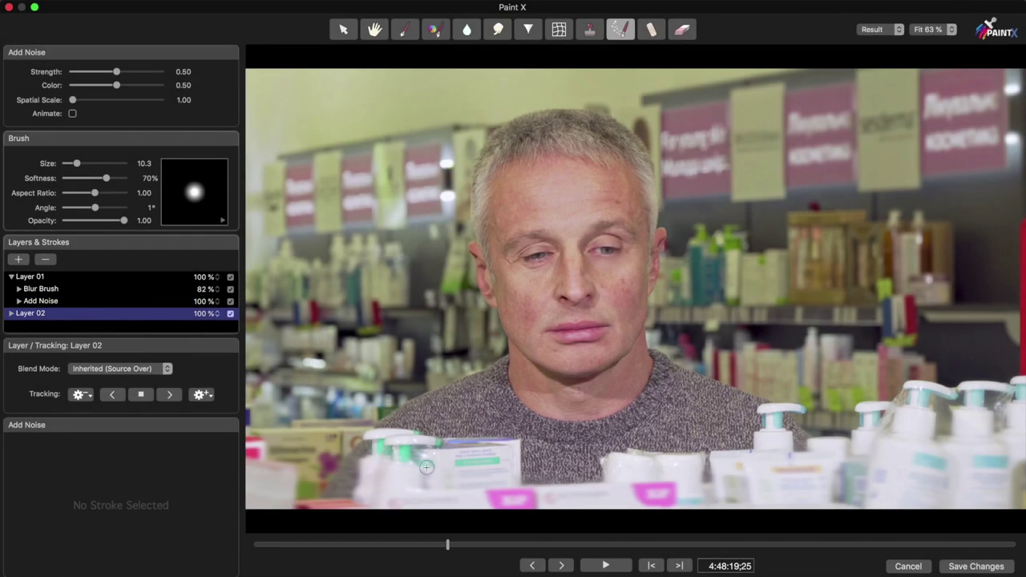
left_click_drag(424, 544, 240, 551)
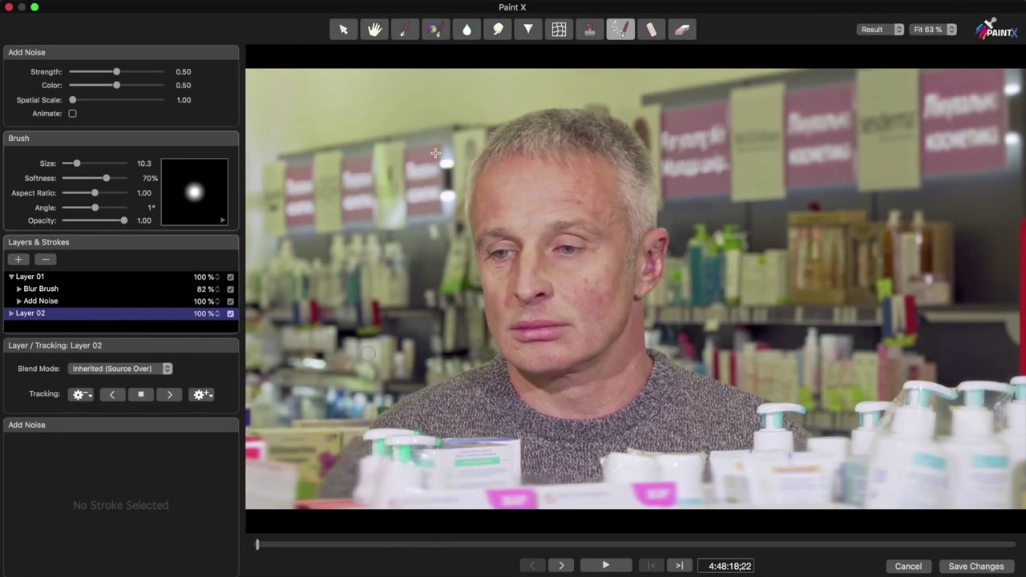
left_click(467, 30)
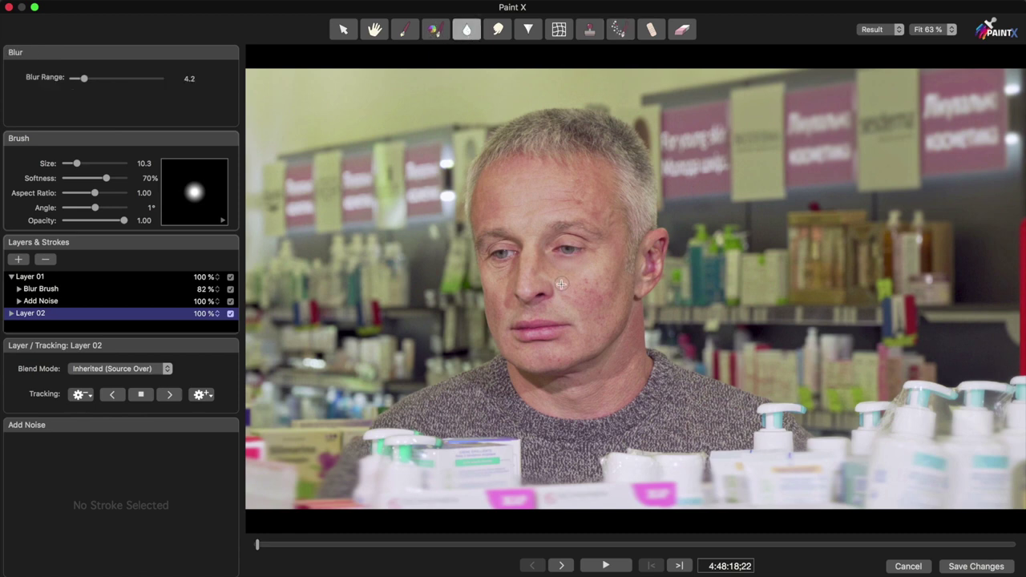
left_click_drag(508, 266, 499, 270)
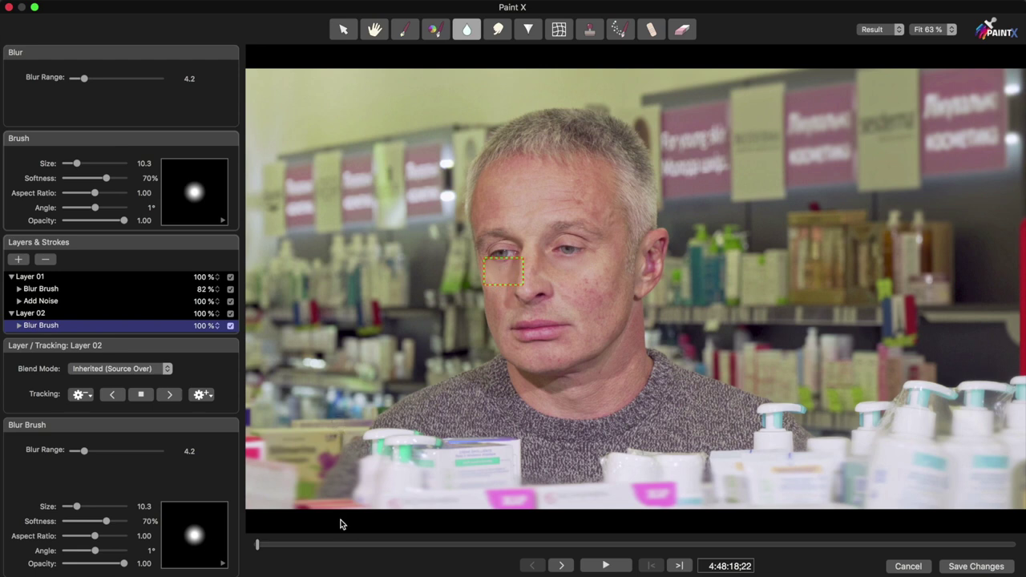
Step: Paint a noise stroke over it at strength 0.40 and track Layer 02 forward
left_click(620, 30)
left_click_drag(505, 255, 491, 270)
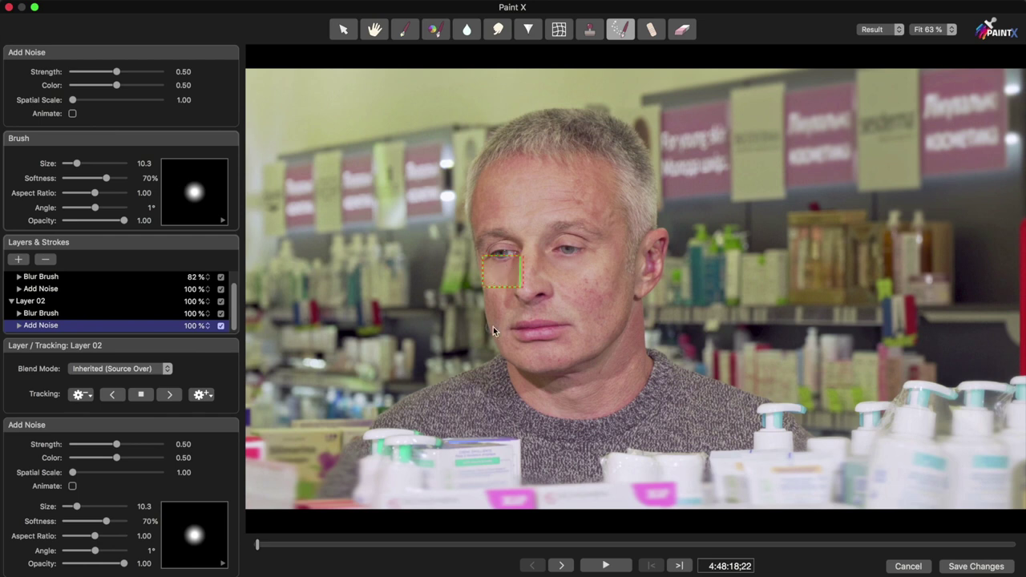
left_click_drag(116, 444, 107, 444)
left_click(172, 396)
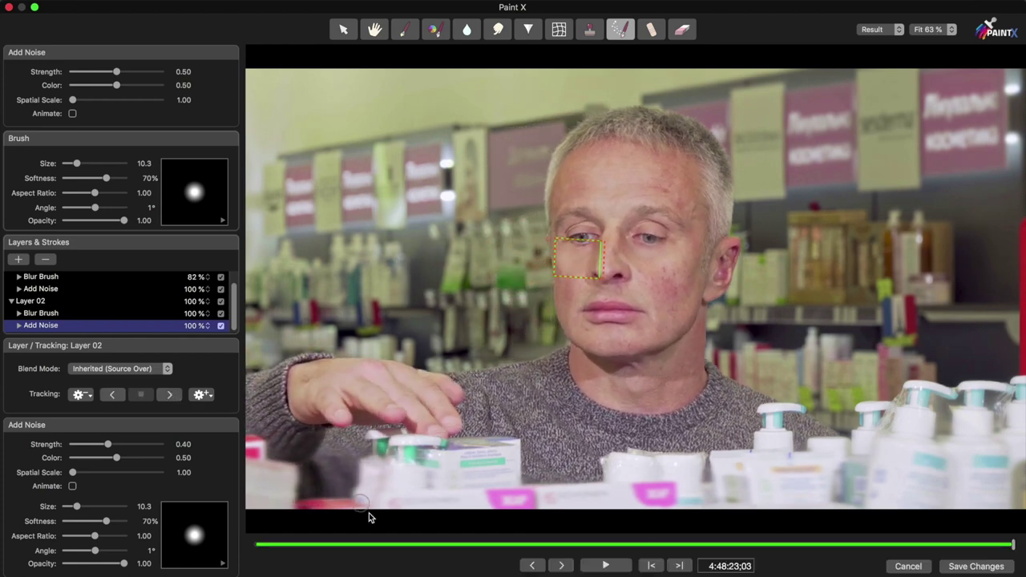
Step: Scrub back and delete Layer 02's track data from that frame onward
left_click_drag(408, 545, 377, 545)
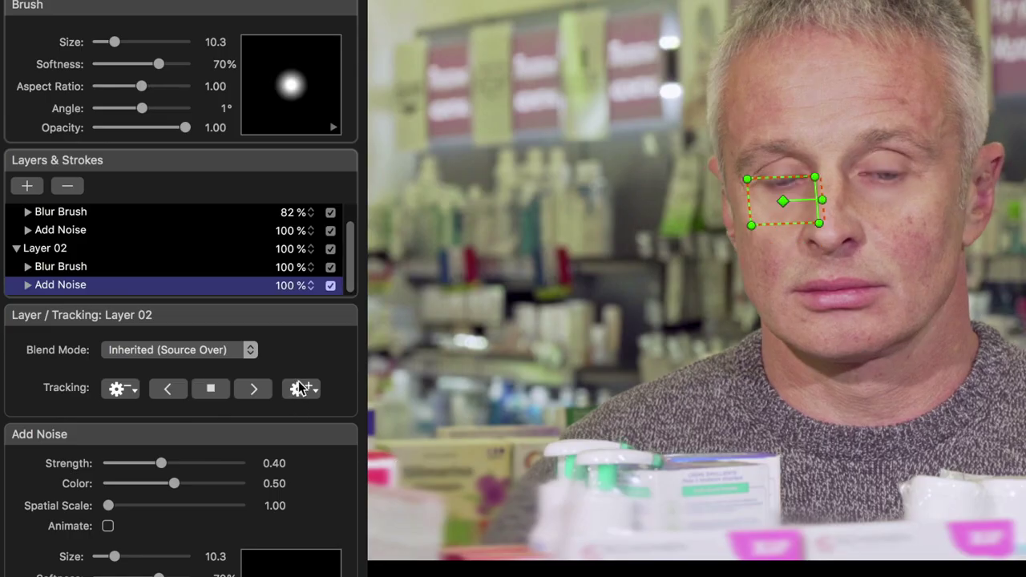
left_click(300, 388)
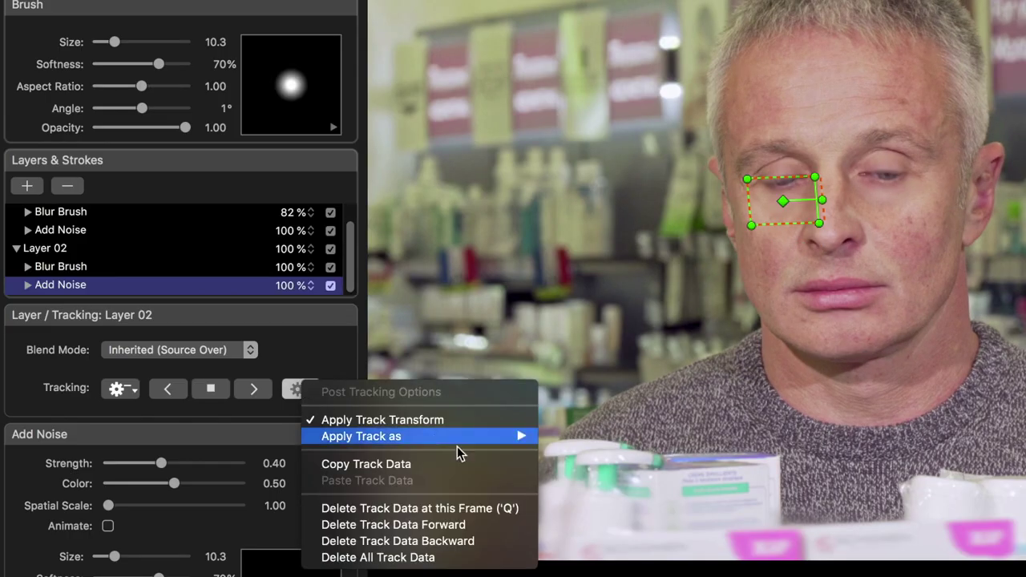
left_click(474, 527)
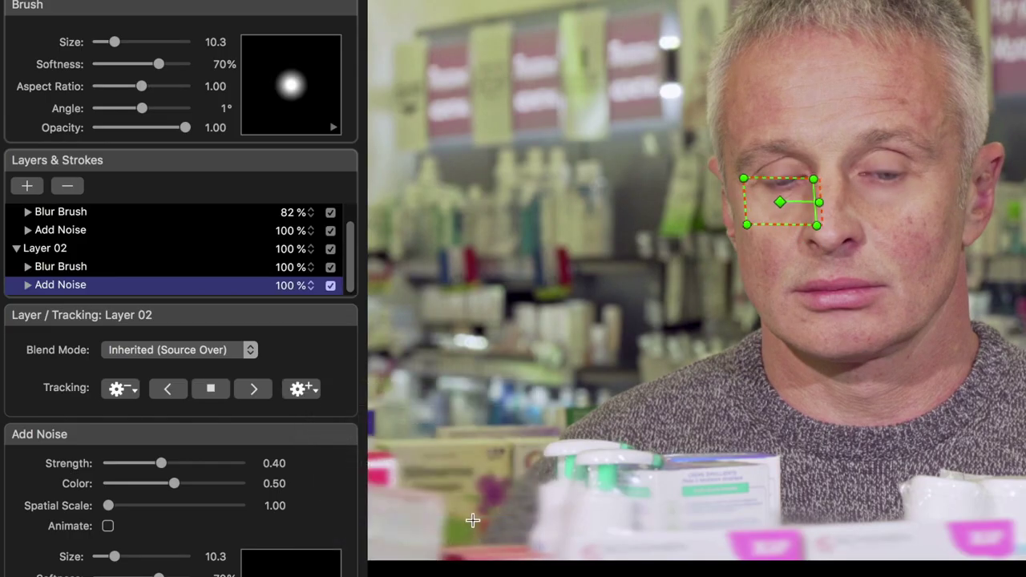
Step: Re-track Layer 02 forward through the rest of the clip and save changes to Final Cut Pro
left_click(260, 390)
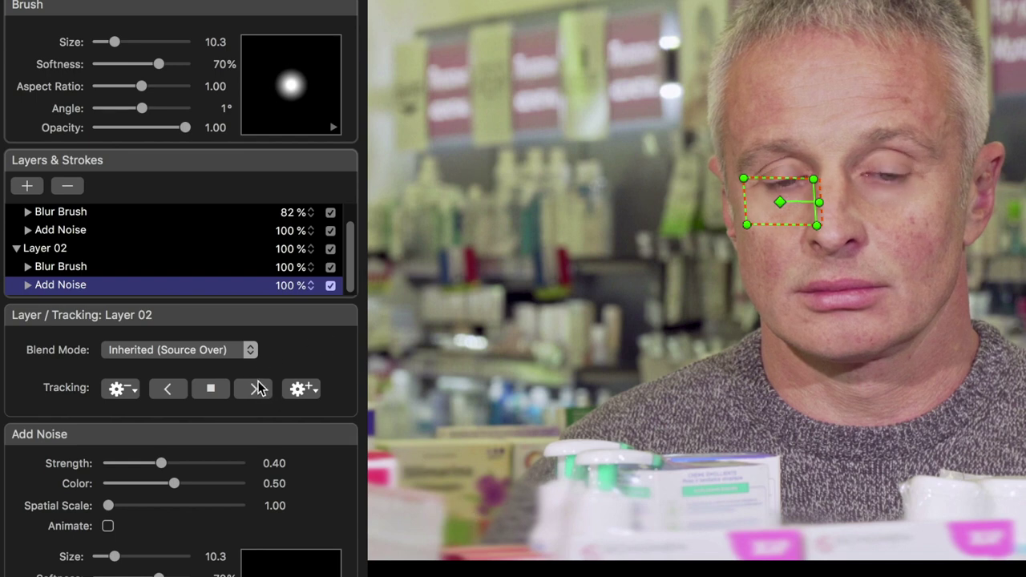
left_click(256, 390)
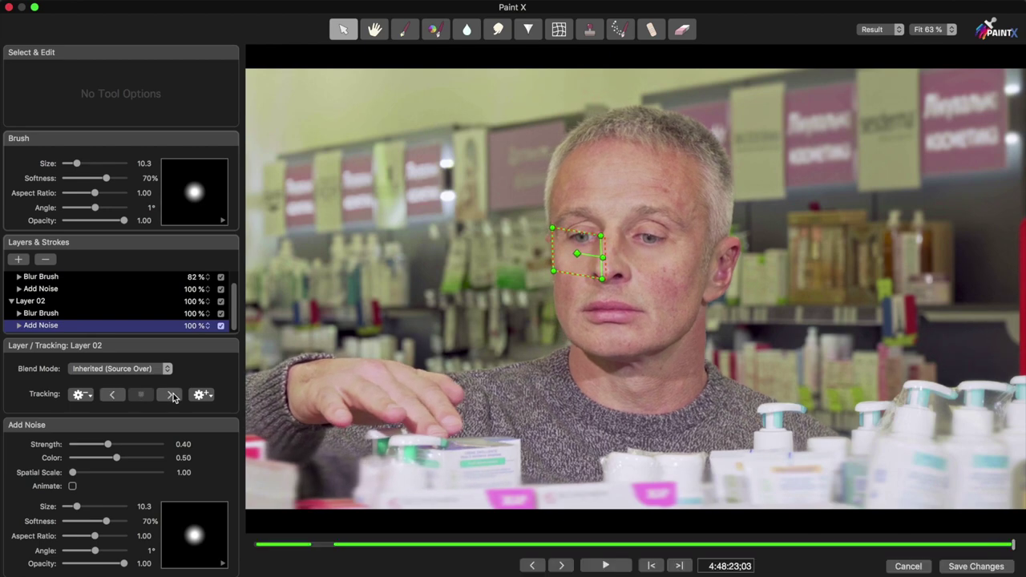
left_click(1008, 568)
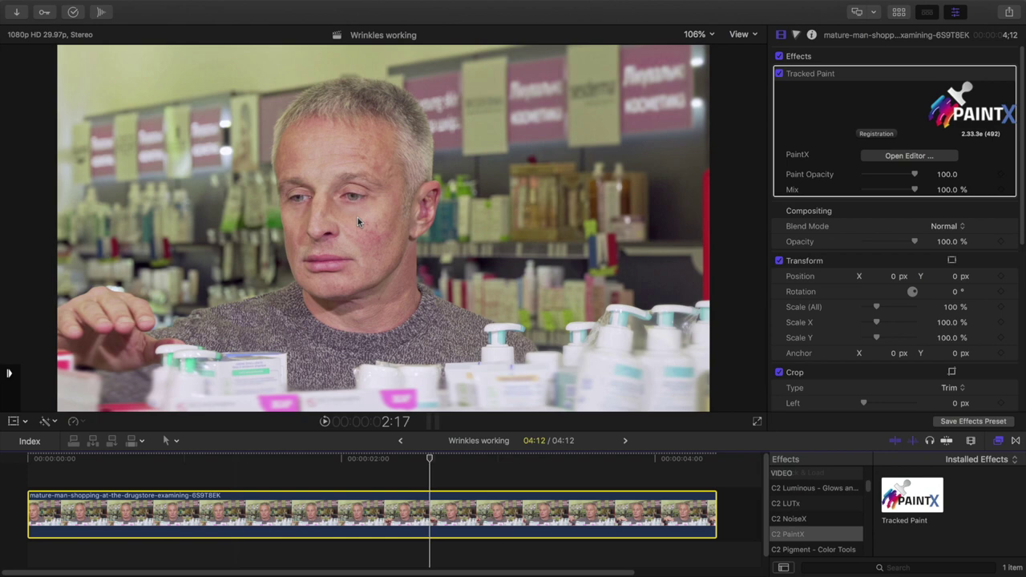
Step: Reopen PaintX and reduce blur range to 4.1 on Layer 01 and 3.9 on Layer 02
left_click(944, 158)
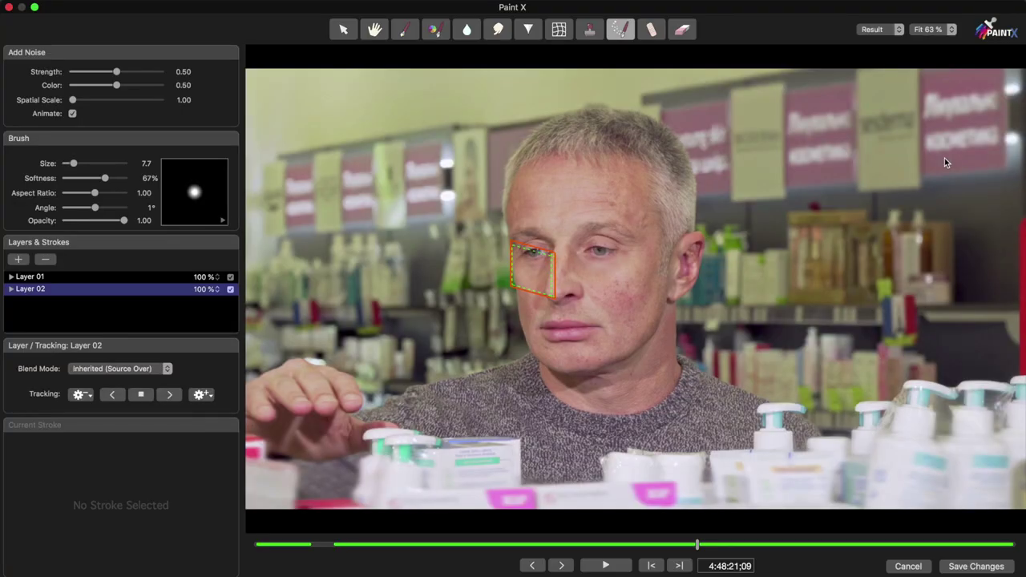
left_click(11, 289)
left_click(11, 276)
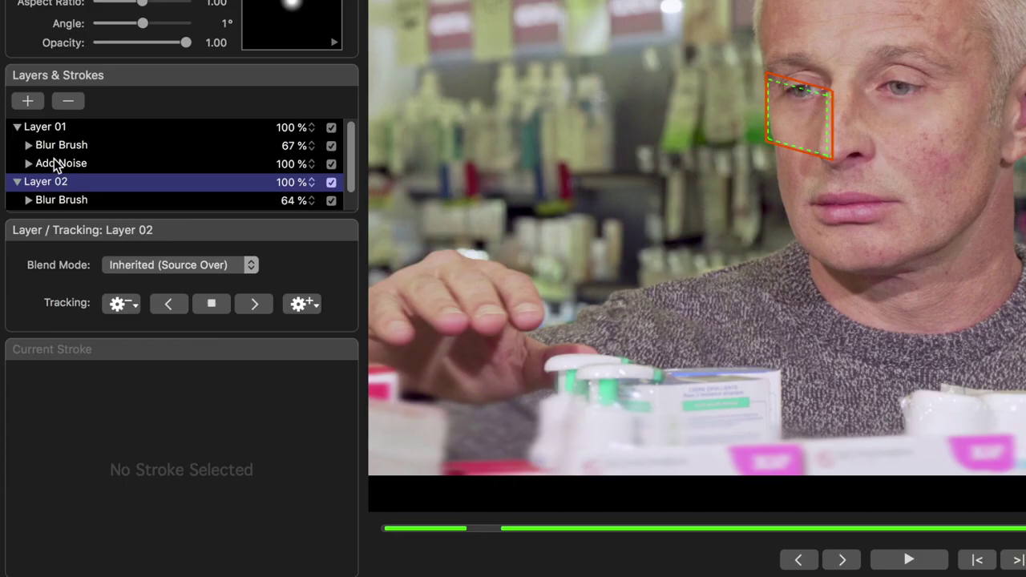
scroll(55, 160, "down", 1)
left_click(67, 138)
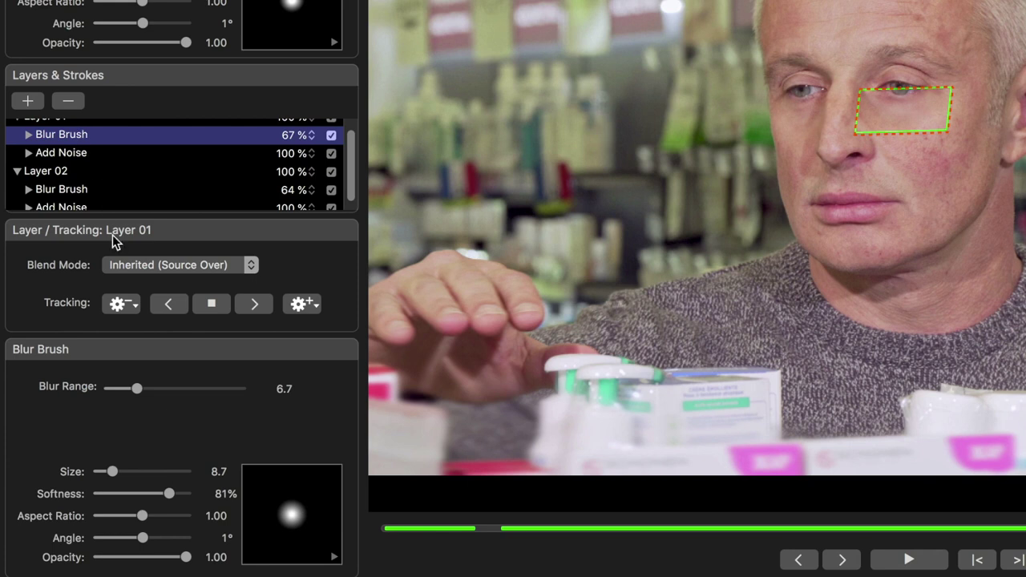
left_click_drag(133, 388, 125, 389)
left_click(107, 193)
left_click_drag(131, 386, 127, 386)
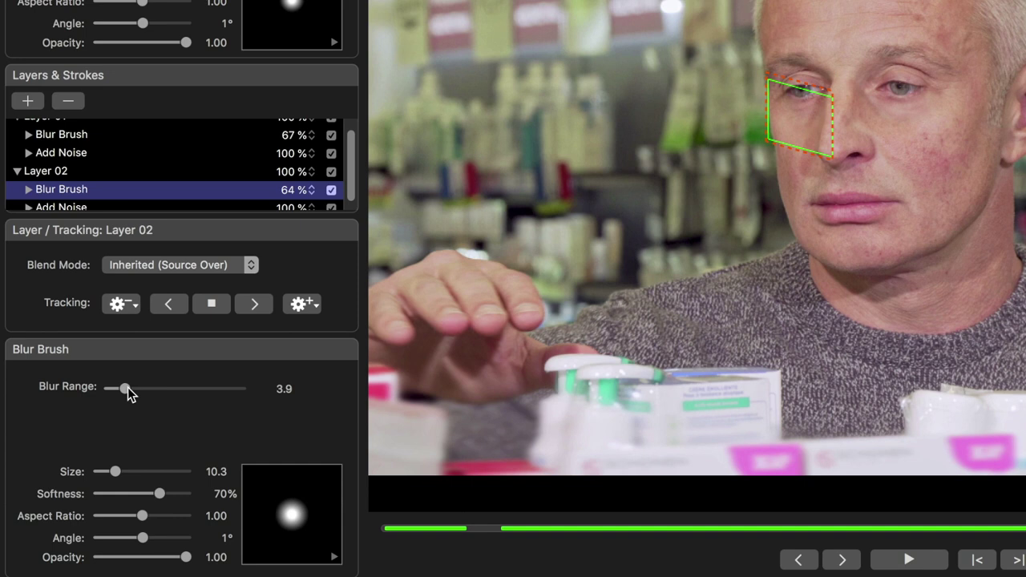
Step: Raise the Add Noise strength on both Layer 02 and Layer 01 strokes
left_click(101, 206)
left_click_drag(162, 378, 184, 378)
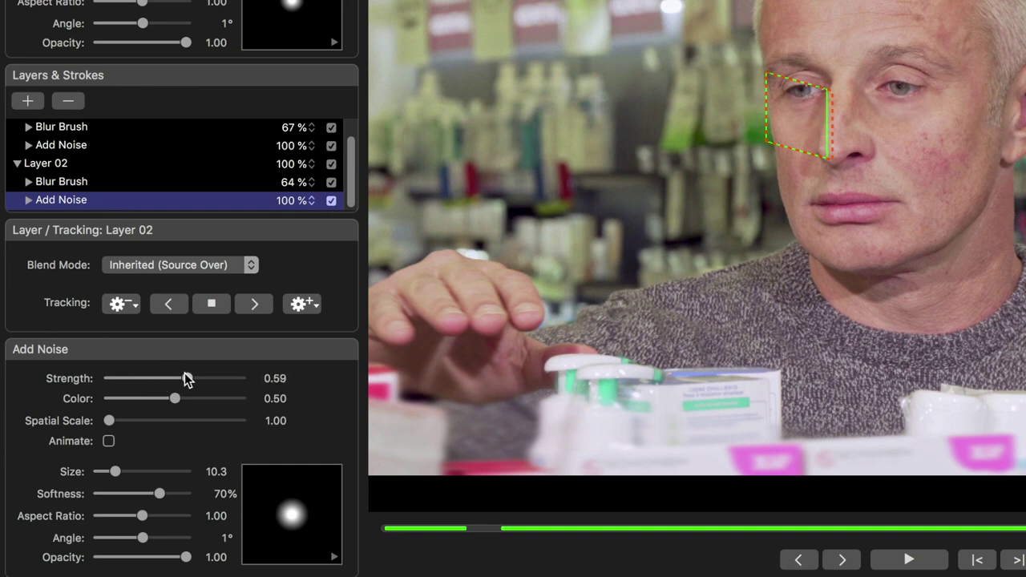
left_click(84, 147)
left_click_drag(170, 378, 188, 379)
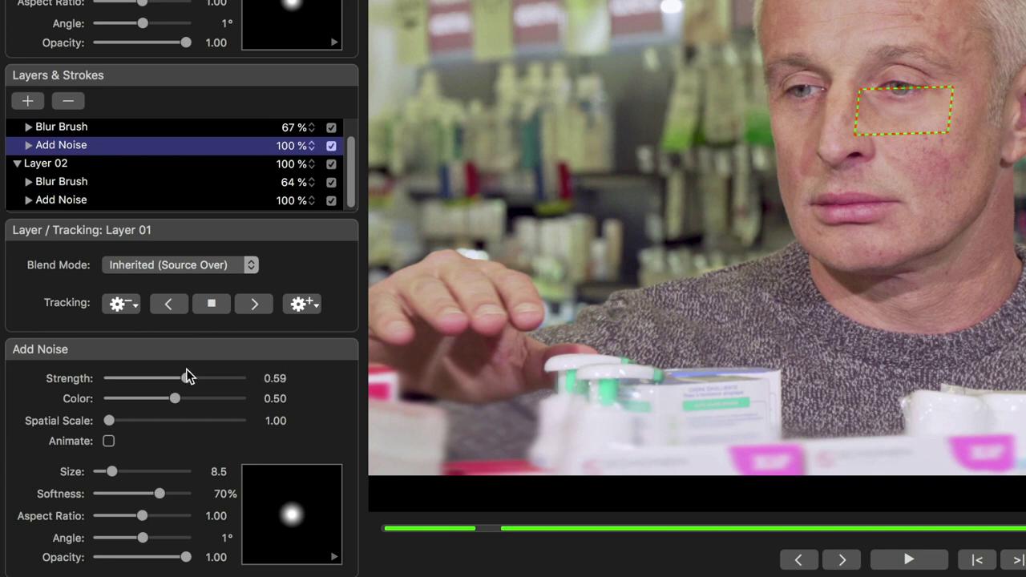
Step: Keep Layer 01 at 100% and set Blur Brush opacities to 66% (Layer 01) and 62% (Layer 02)
scroll(270, 160, "up", 1)
left_click(289, 129)
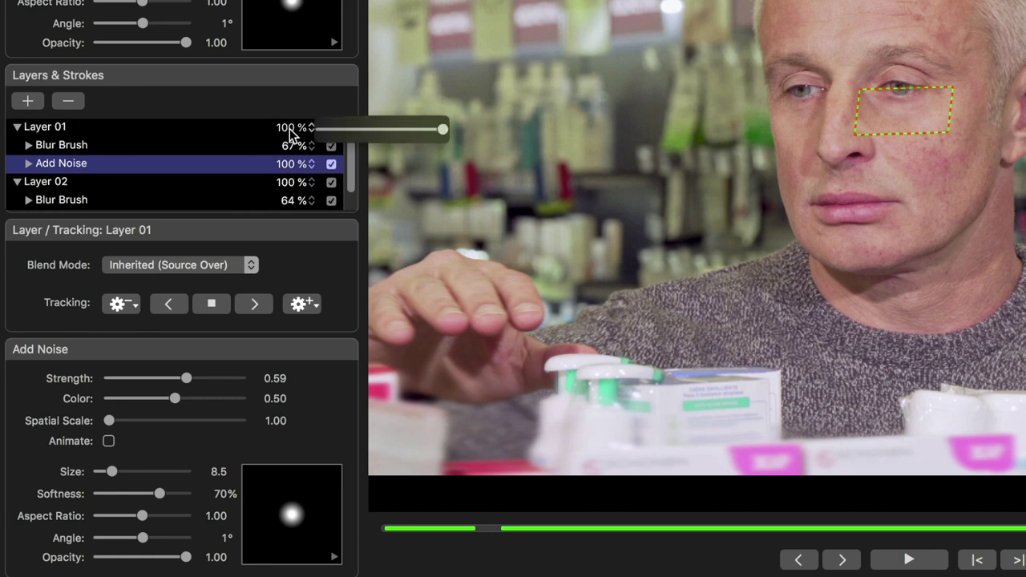
left_click_drag(412, 130, 444, 129)
left_click(296, 151)
mouse_move(403, 155)
left_mouse_down()
mouse_move(417, 147)
mouse_move(399, 149)
left_mouse_up()
left_click(284, 200)
left_click_drag(401, 202, 396, 202)
Step: Save the tweaked strokes back to Final Cut Pro
left_click(259, 182)
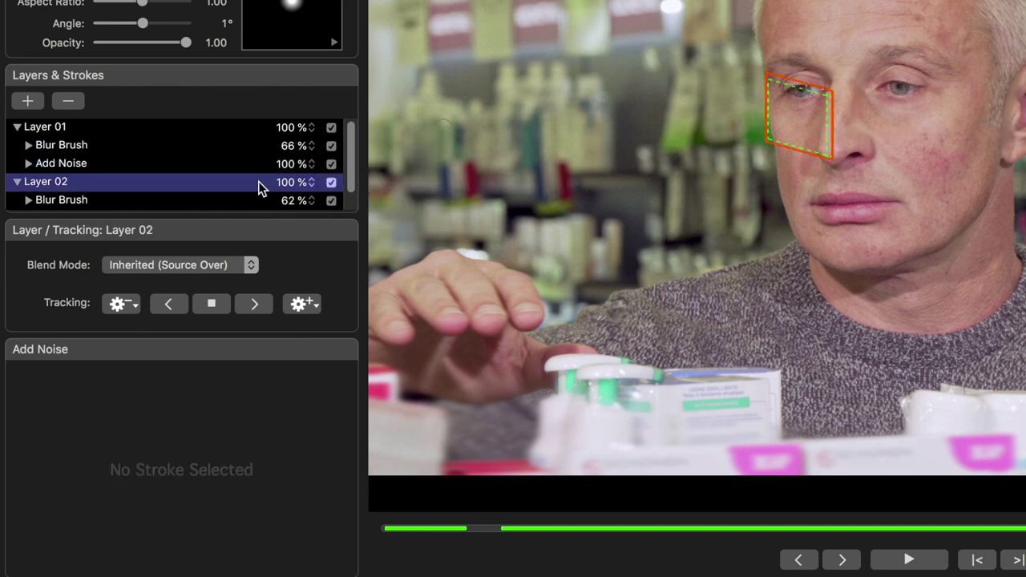
scroll(287, 172, "down", 1)
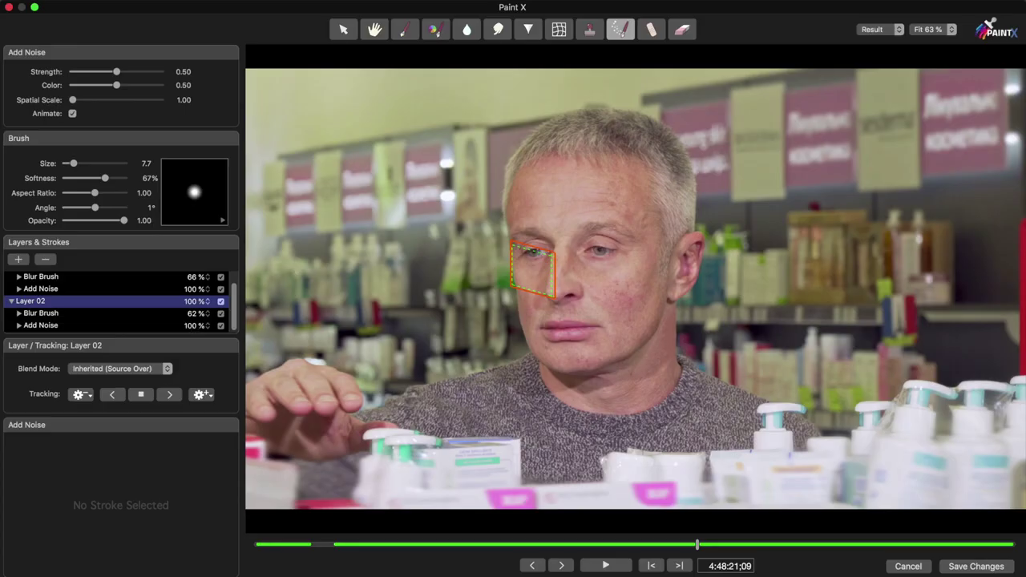
left_click(975, 566)
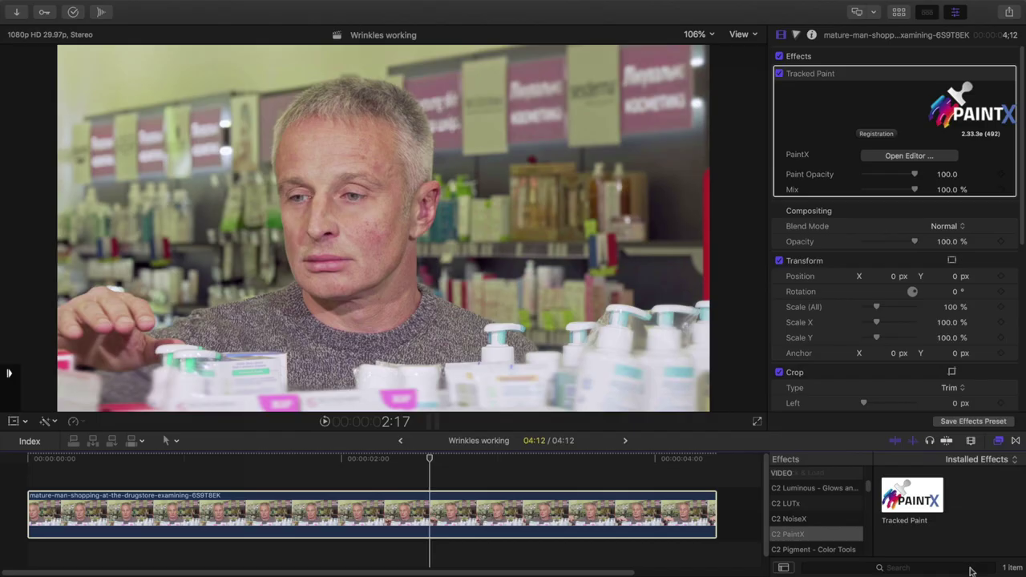